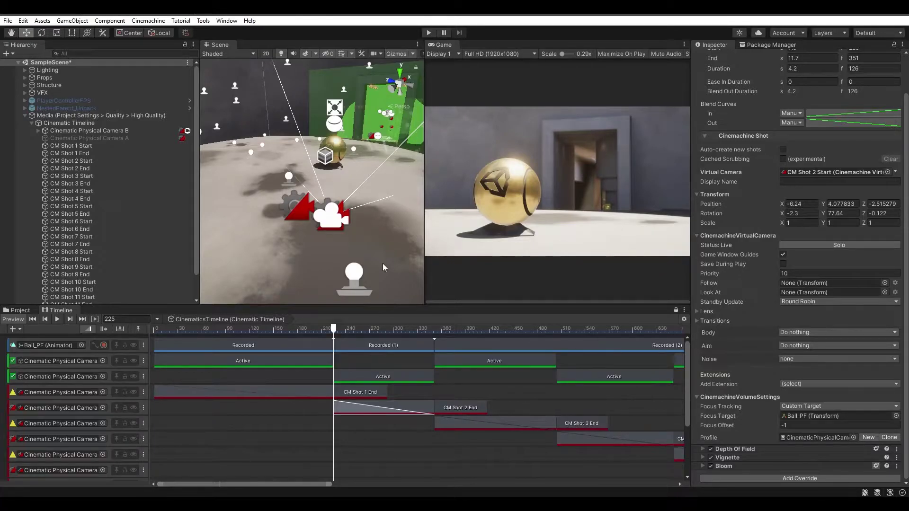
Give Cinematic Physical Camera B the Safe Standard depth-of-field preset
drag(333, 330, 334, 330)
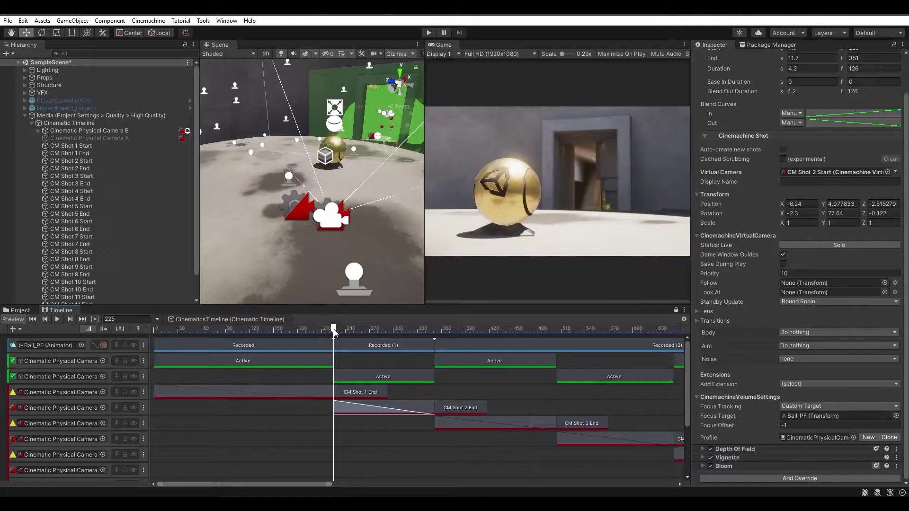
click(132, 131)
scroll(755, 395, down, 15)
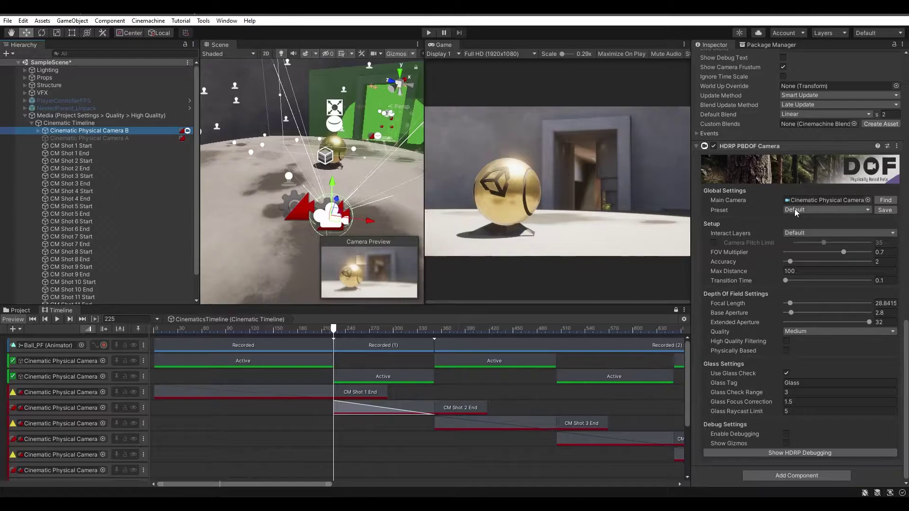
click(796, 211)
click(804, 231)
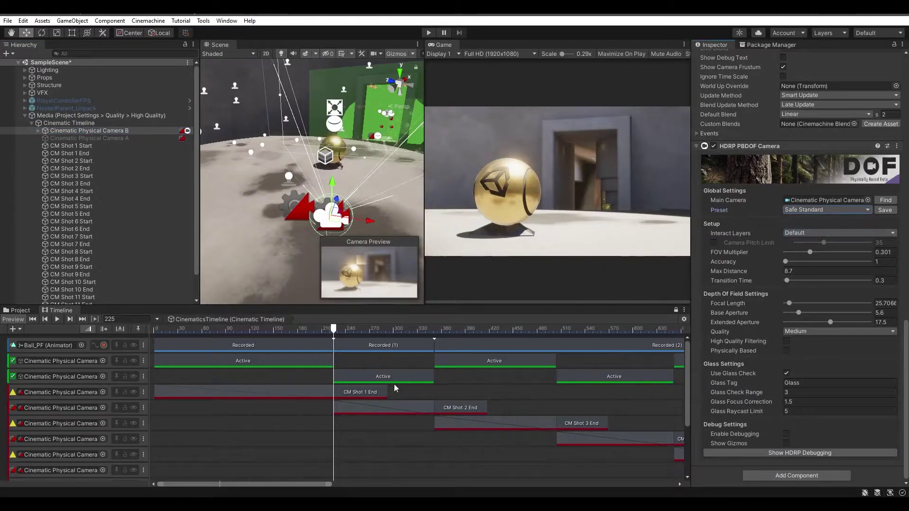
Set Focus Tracking to None on the CM Shot 2 Start clip and preview the blend
click(358, 407)
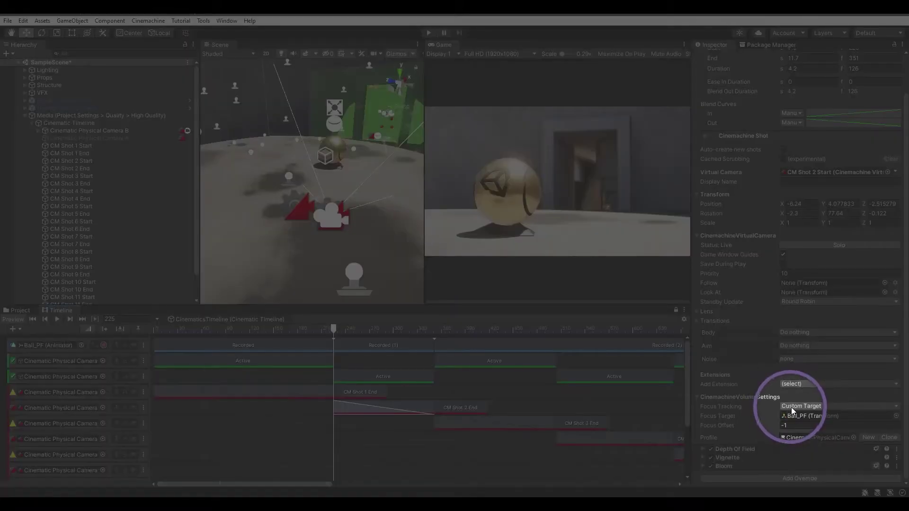
click(791, 406)
click(799, 417)
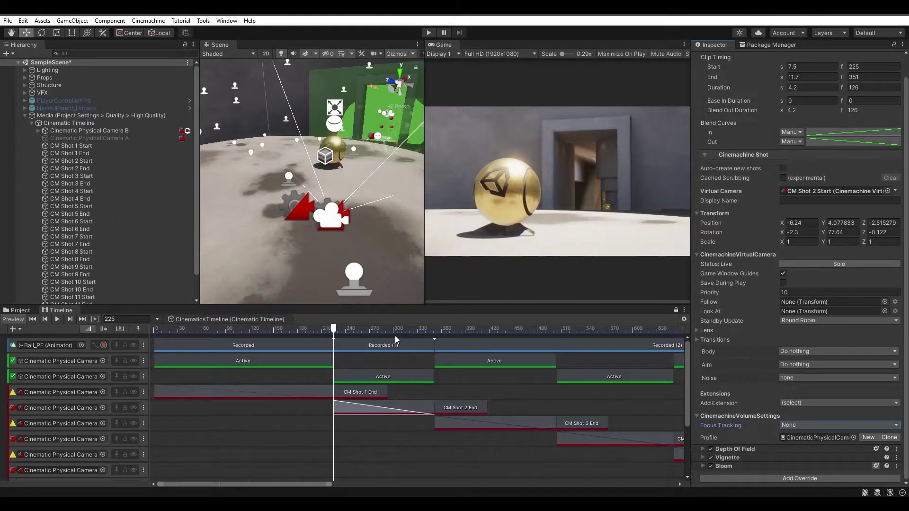
mouse_move(333, 334)
mouse_down()
mouse_move(461, 334)
mouse_move(334, 334)
mouse_up()
Import the CinemachineExtension package from Auto Depth Of Field > Scripts, accepting the nothing-to-import notice
click(25, 310)
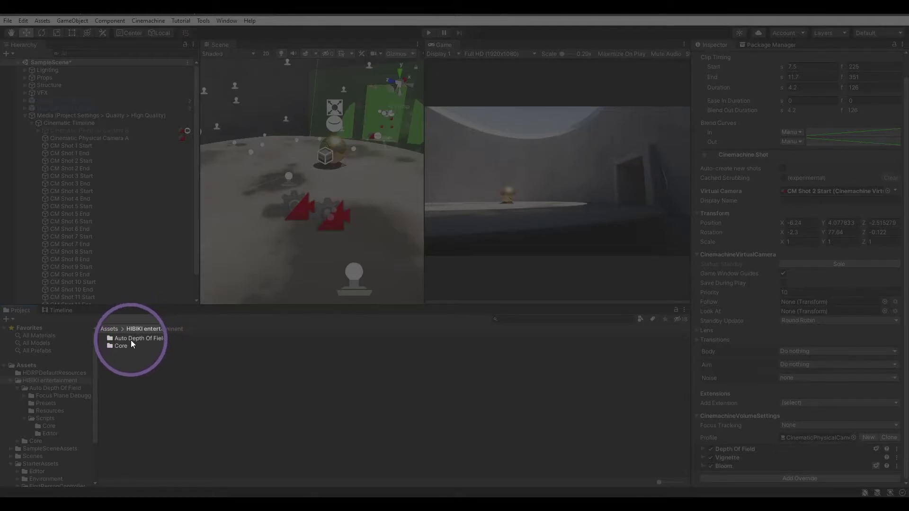
double_click(131, 339)
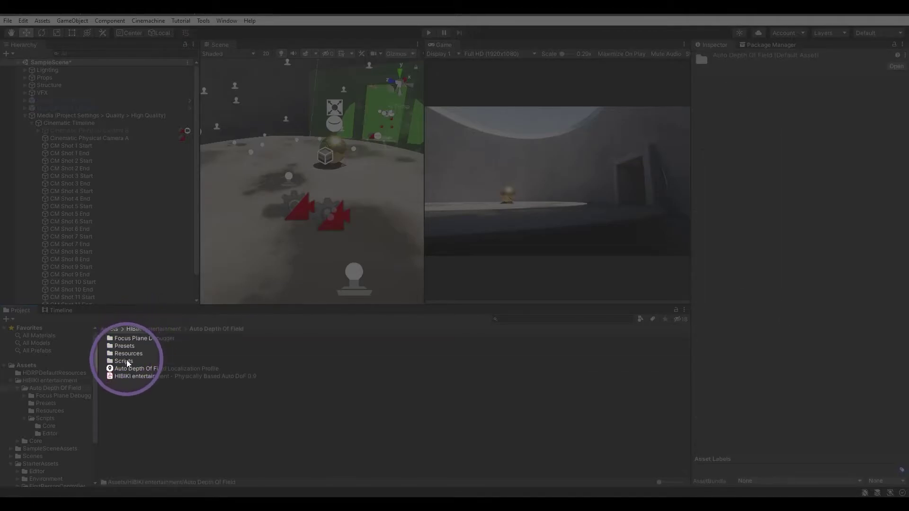
double_click(126, 360)
click(133, 354)
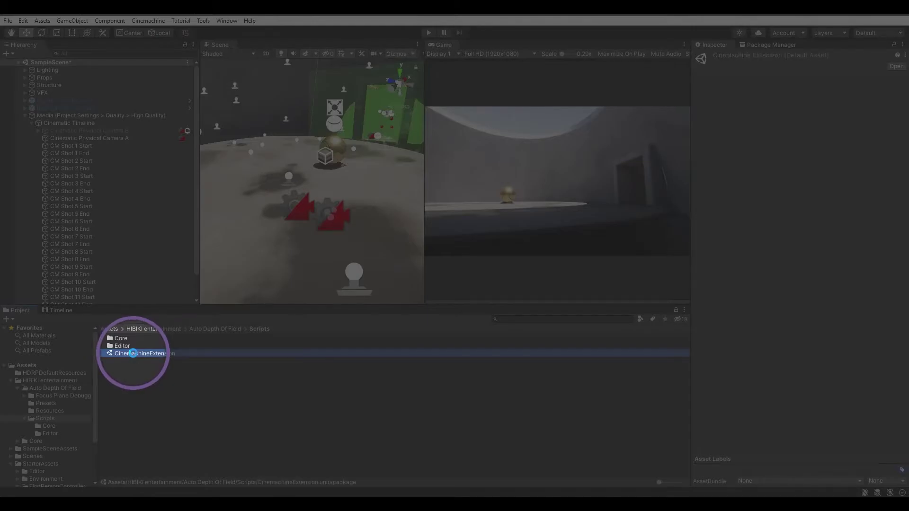
double_click(133, 353)
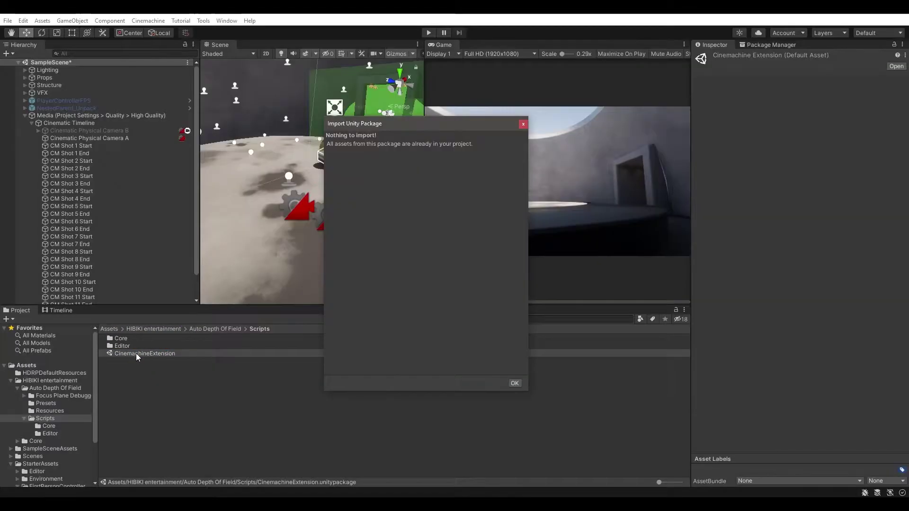
click(514, 383)
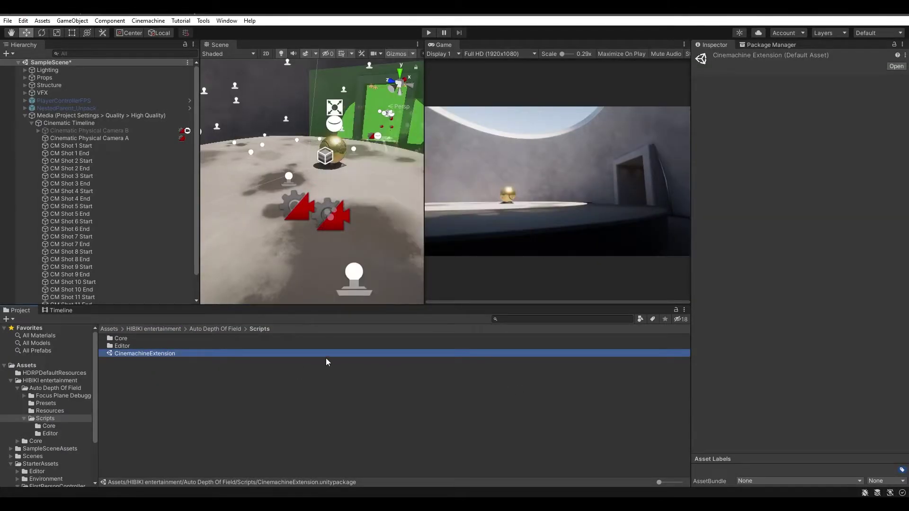
click(58, 312)
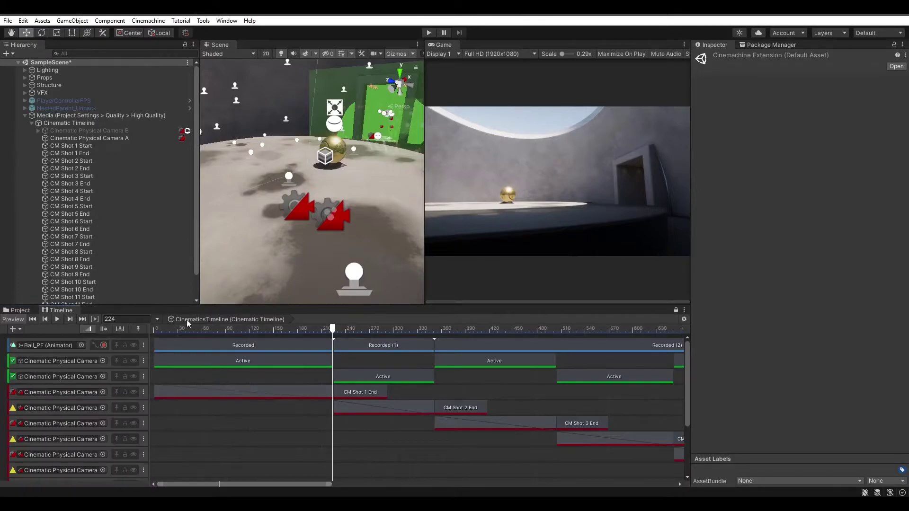
Add AutoDepthOfFieldCinemachineExtension to the CM Shot 2 End virtual camera, leaving Transfer DOF Control enabled
click(361, 411)
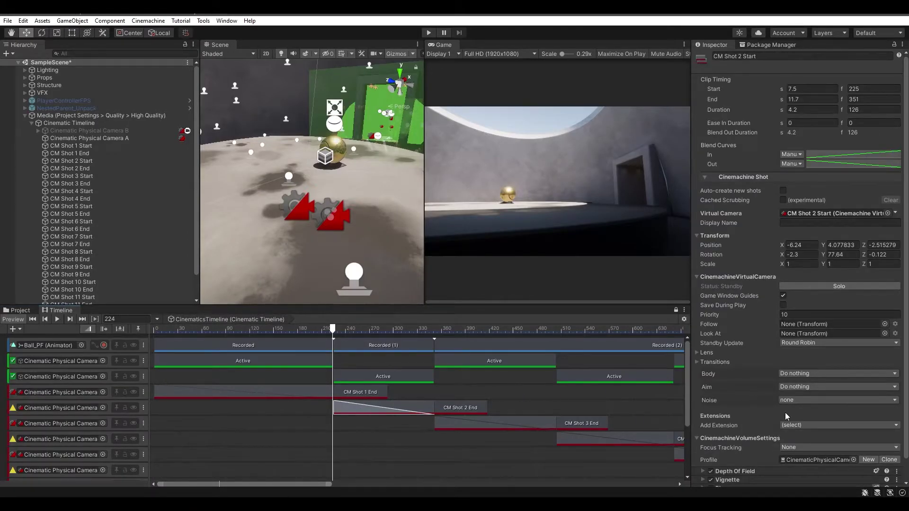
scroll(785, 412, down, 2)
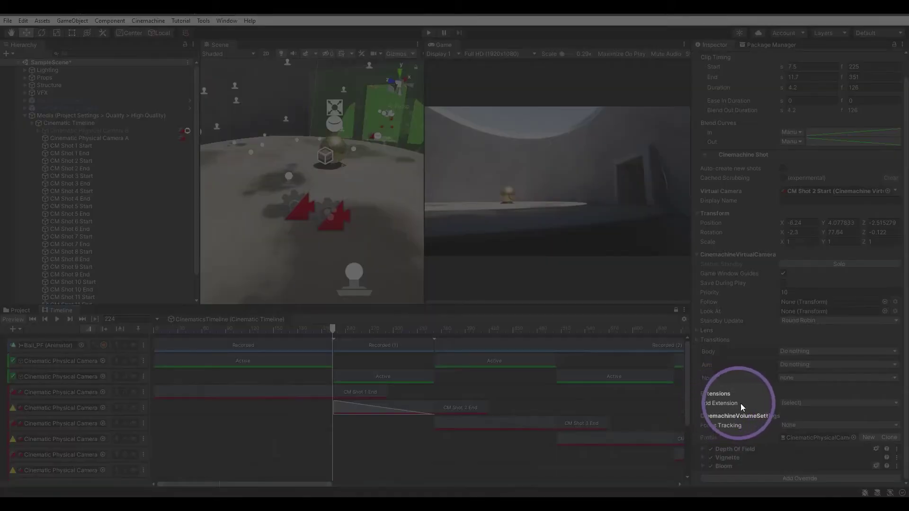
click(795, 403)
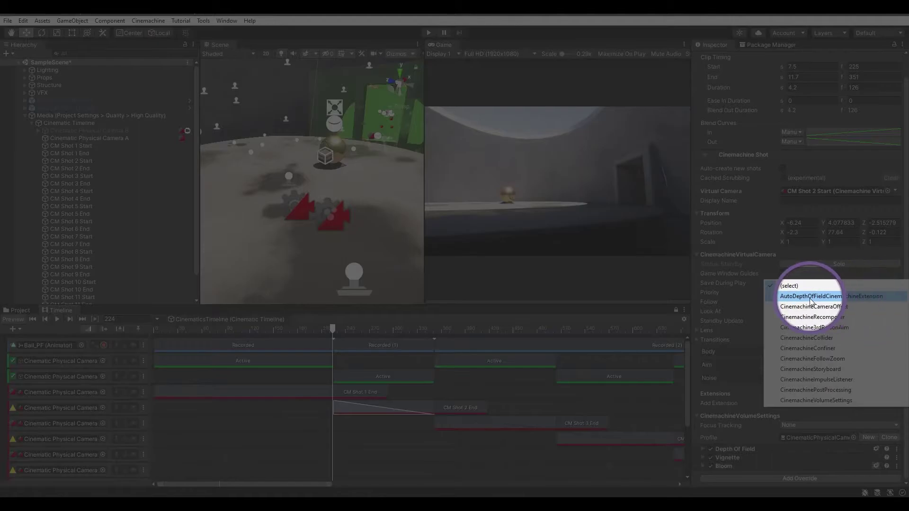
key(Escape)
click(466, 404)
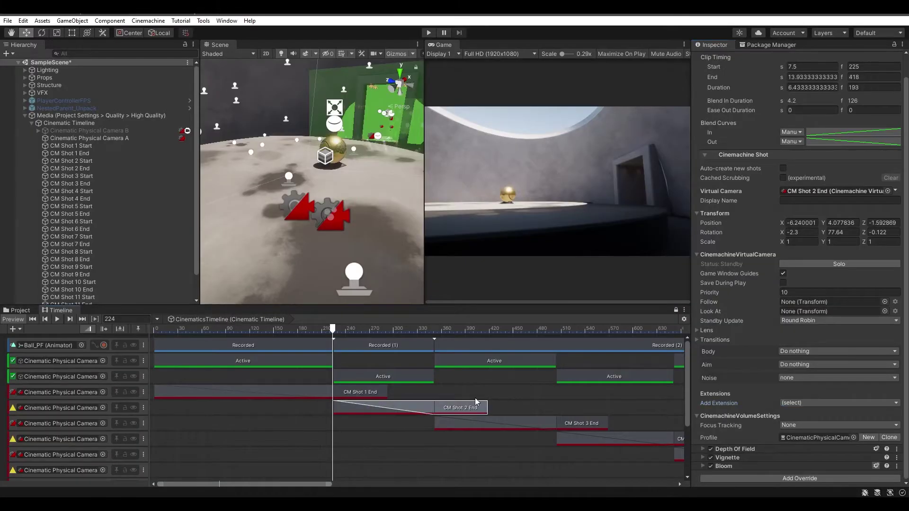
click(801, 404)
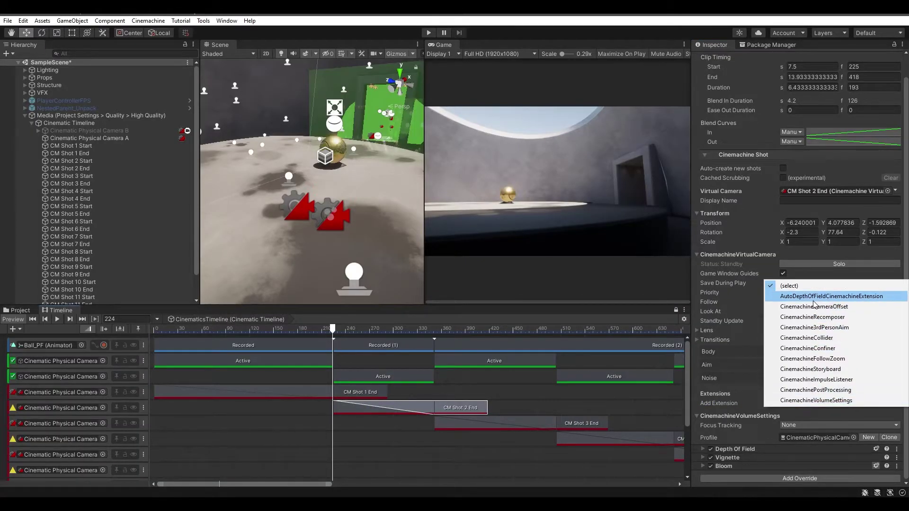
key(Escape)
scroll(755, 398, down, 3)
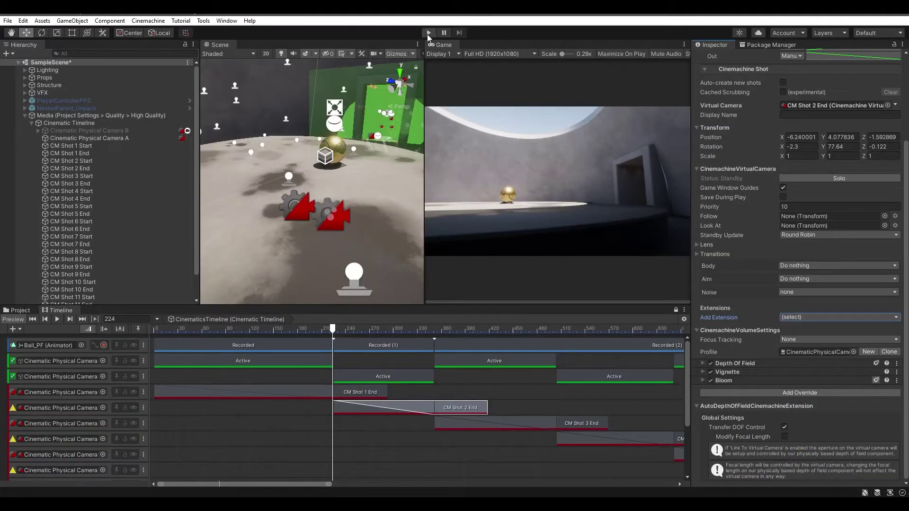
Run play mode, jump the timeline to frame 246 for the gold ball shot, then stop
click(427, 32)
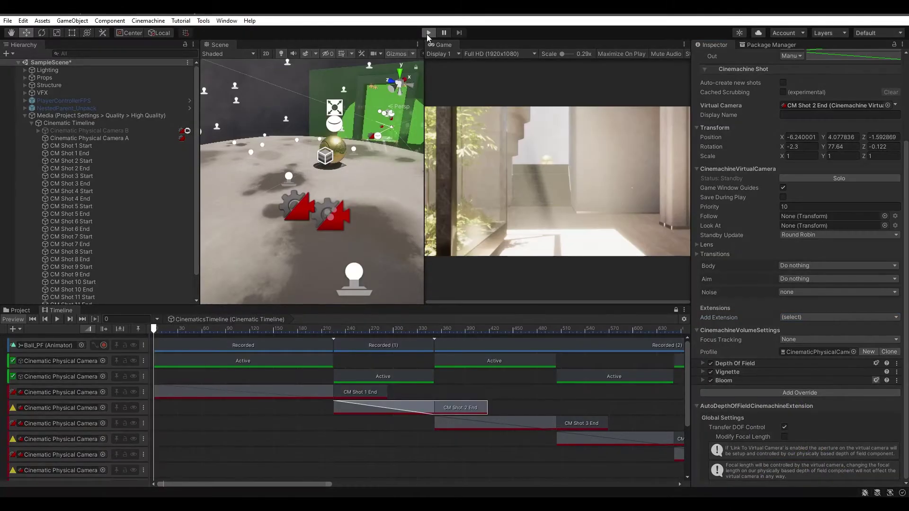
click(351, 329)
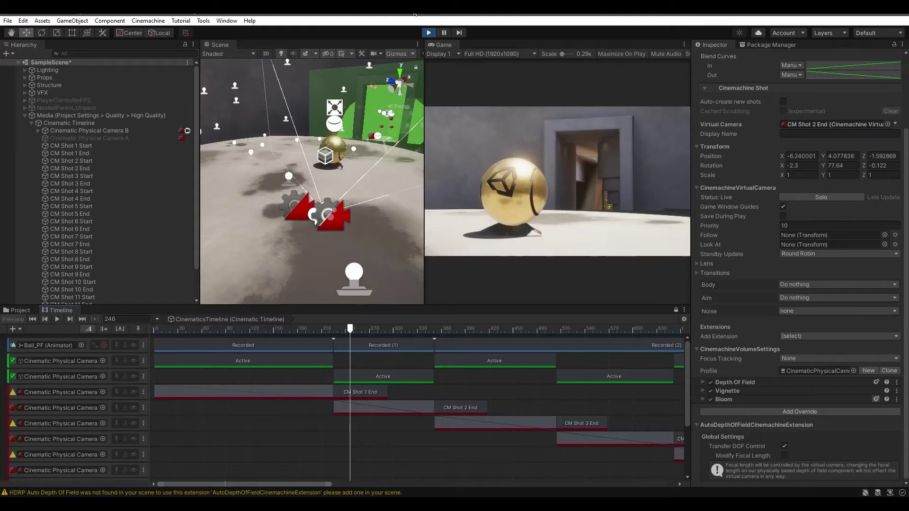
click(430, 33)
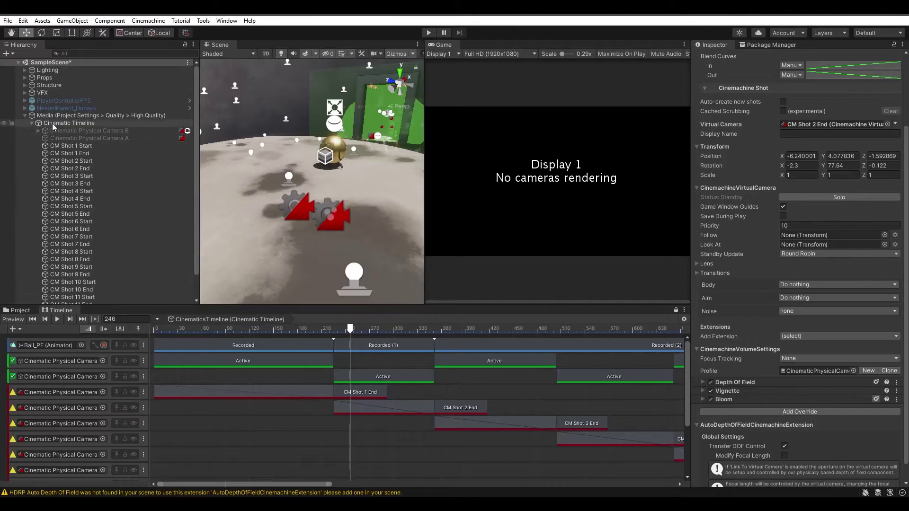
Deactivate the Media camera group and activate the NestedParent_Unpack player rig
click(24, 116)
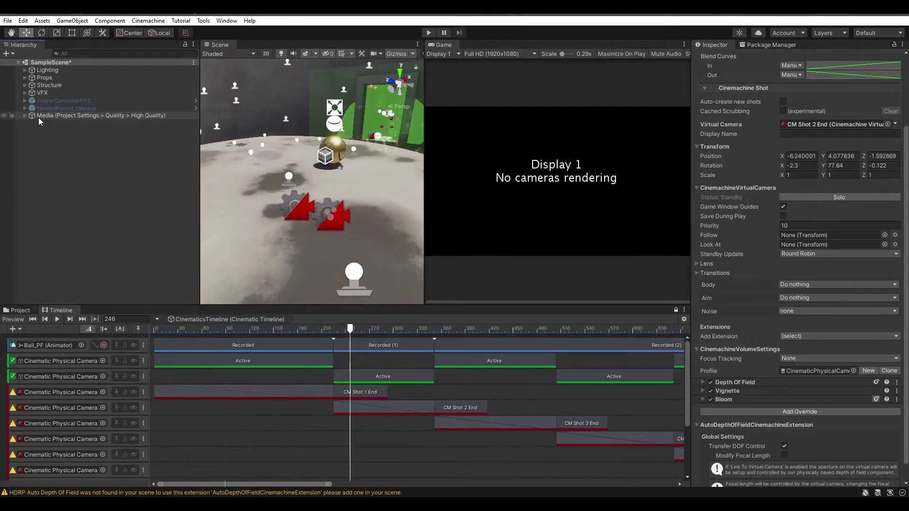
click(57, 118)
click(716, 57)
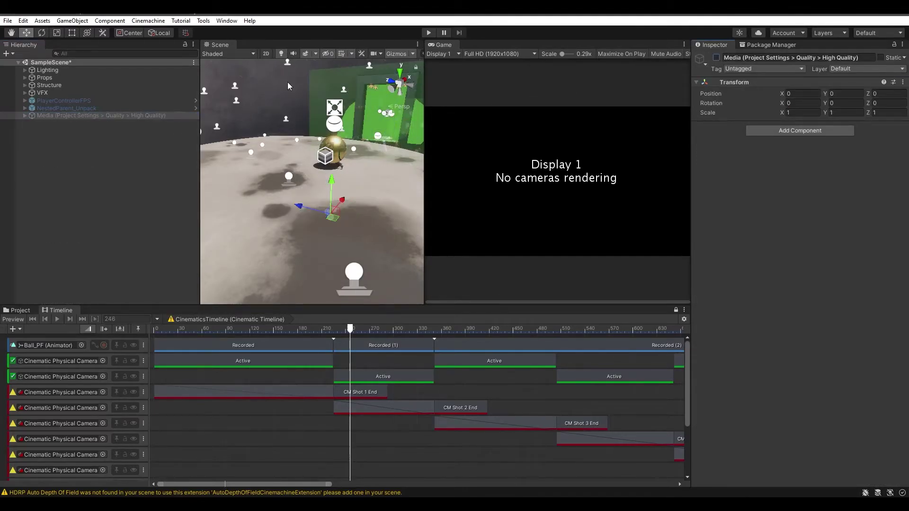
click(88, 109)
key(alt+shift+a)
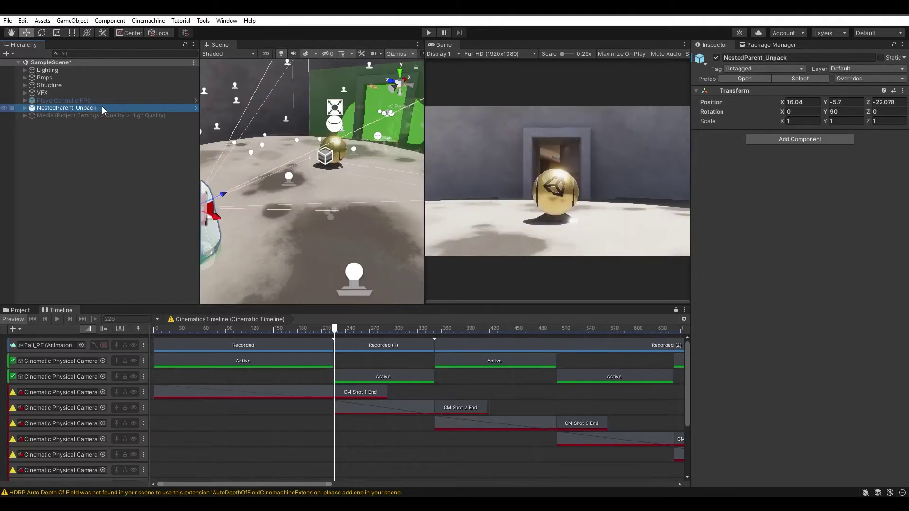
Give MainCamera the Safe Standard depth-of-field preset, then check PlayerFollowCamera's PBDOF extension
click(25, 108)
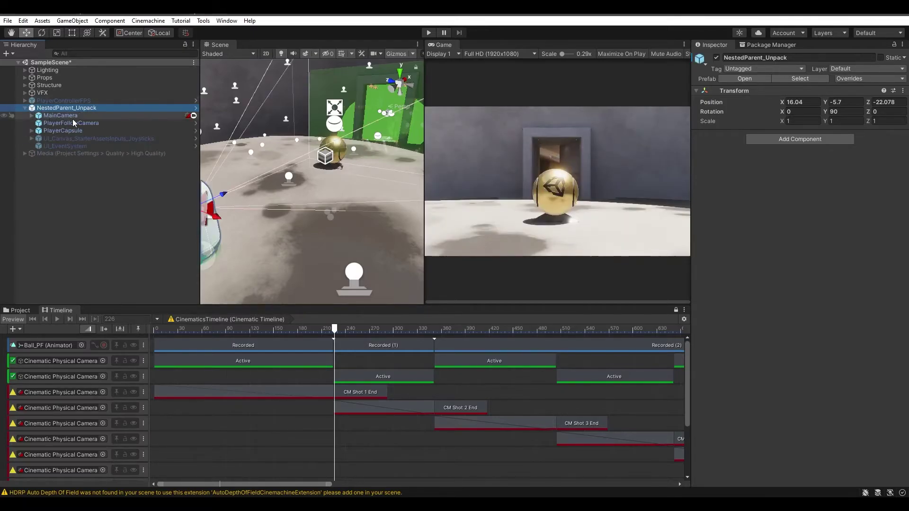
click(79, 116)
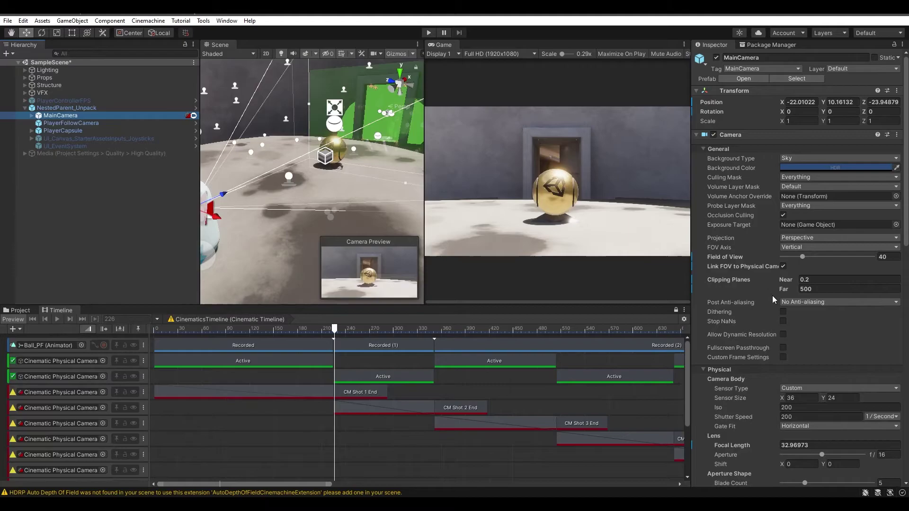
scroll(773, 303, down, 15)
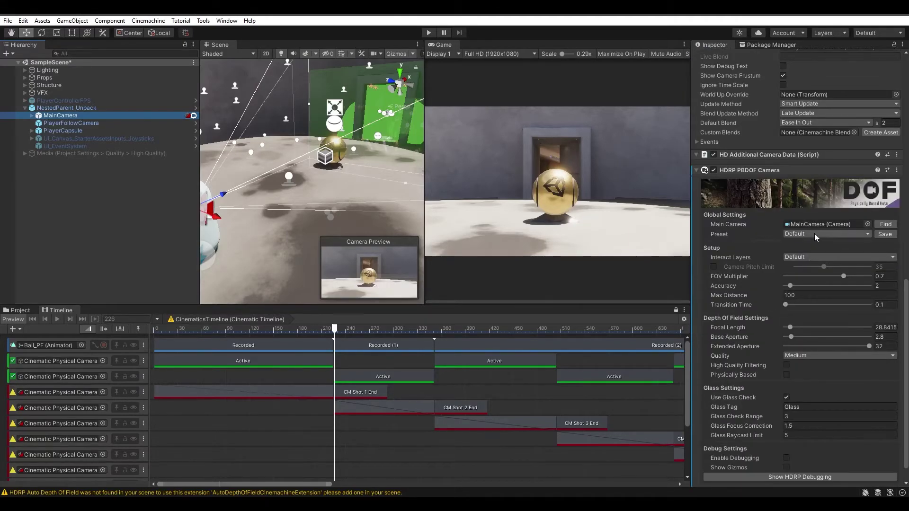
click(814, 234)
click(814, 257)
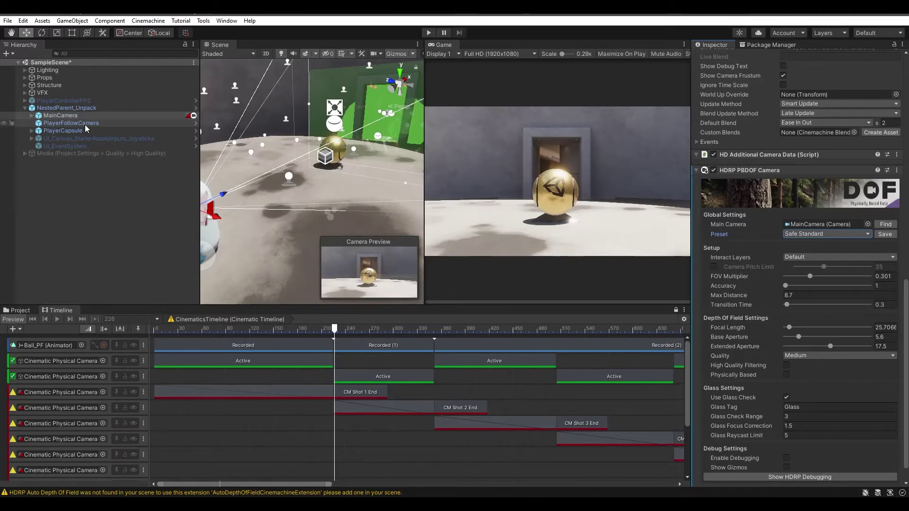
click(85, 124)
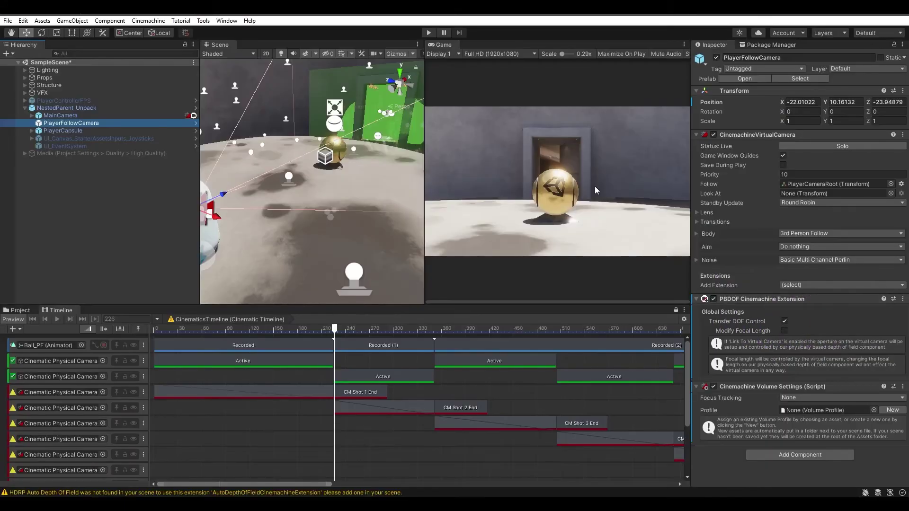
In play mode, walk the player toward, away from, and back to the gold ball
click(429, 32)
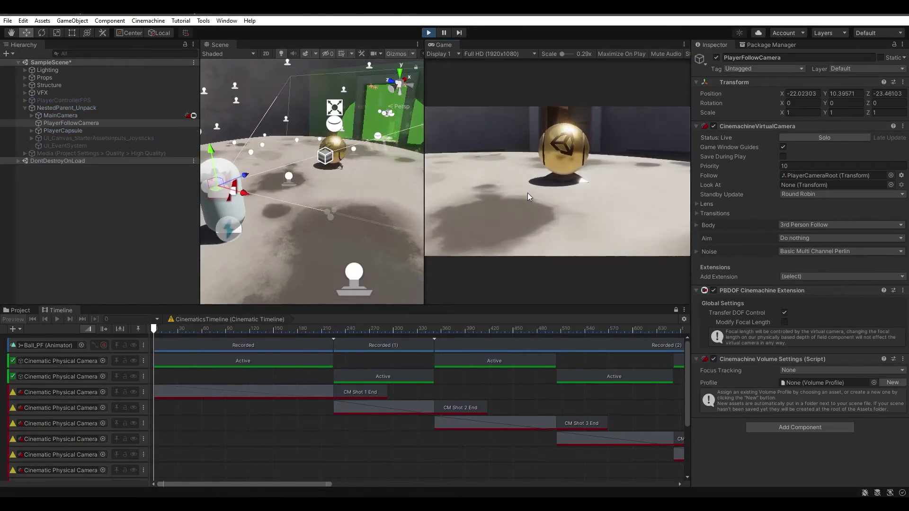
key(w)
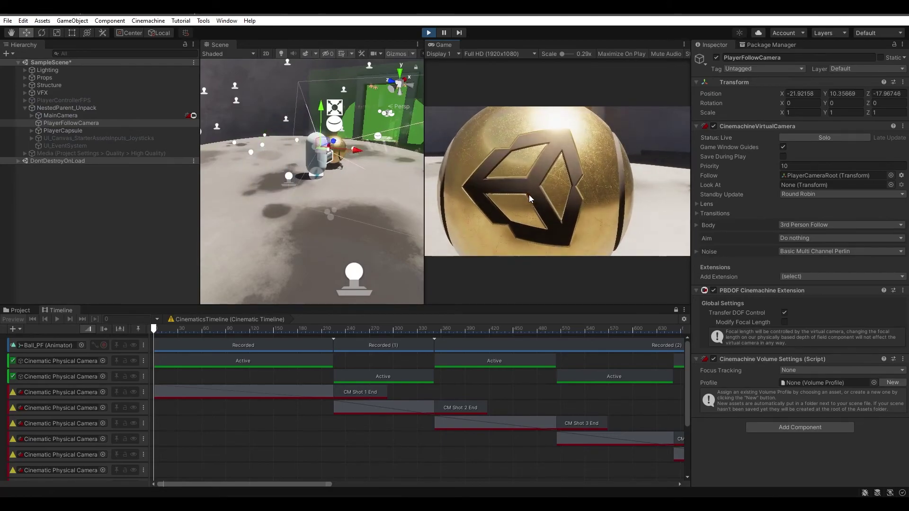
key(s)
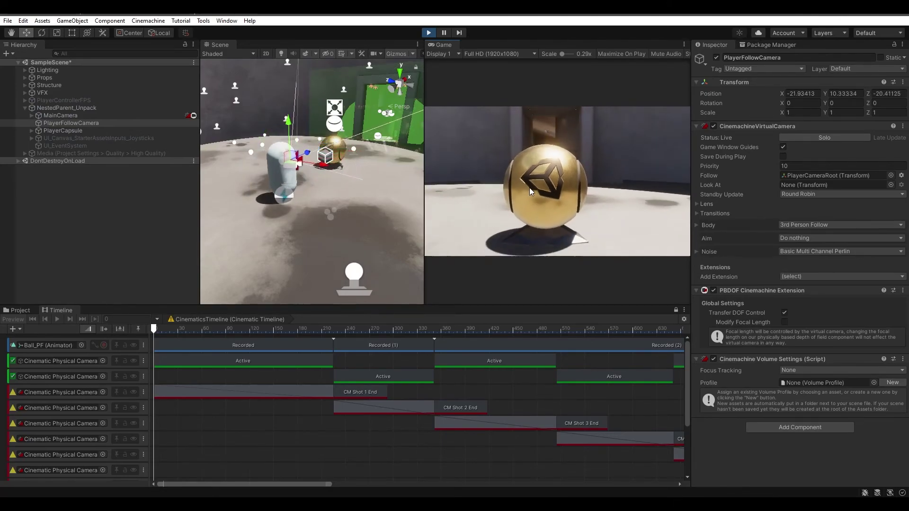
key(s)
mouse_move(559, 167)
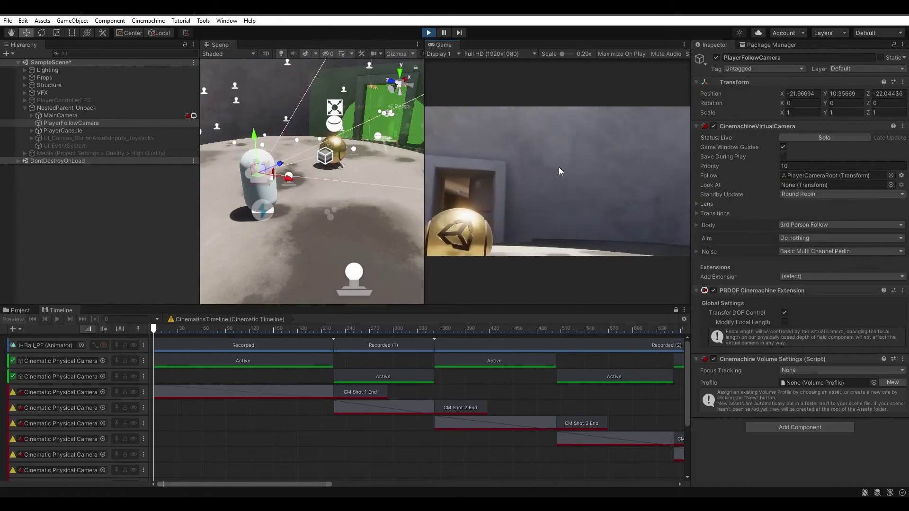
key(w)
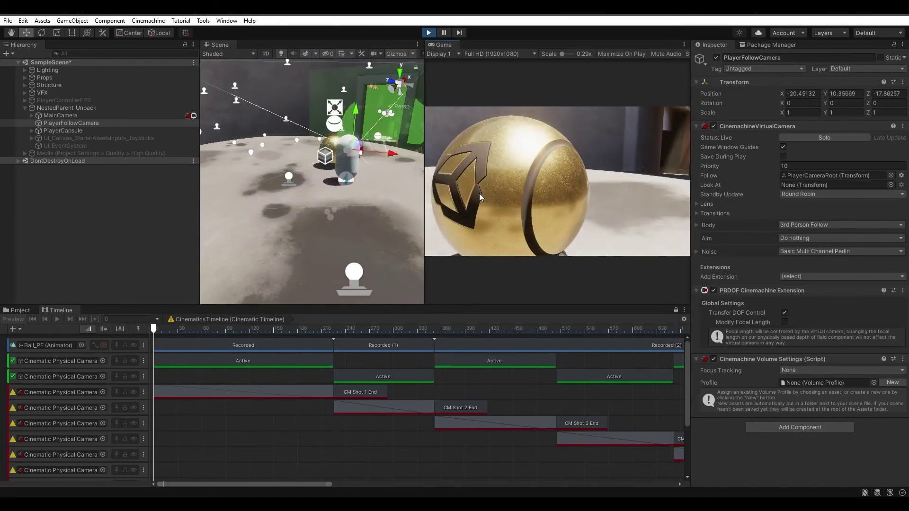